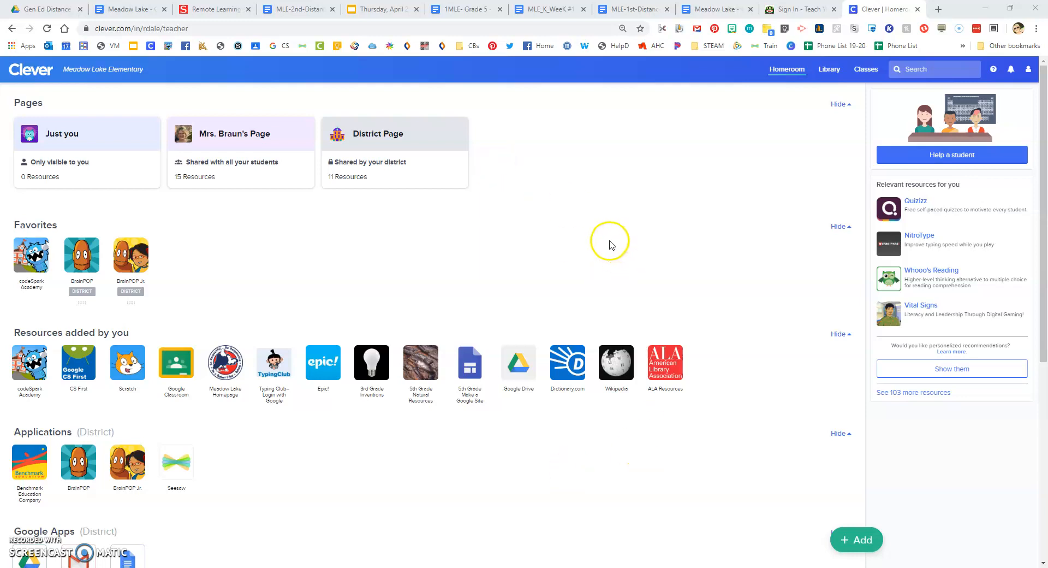
Open the teacher's page that is shared with all students.
{"action": "left_click", "coordinate": [122, 161]}
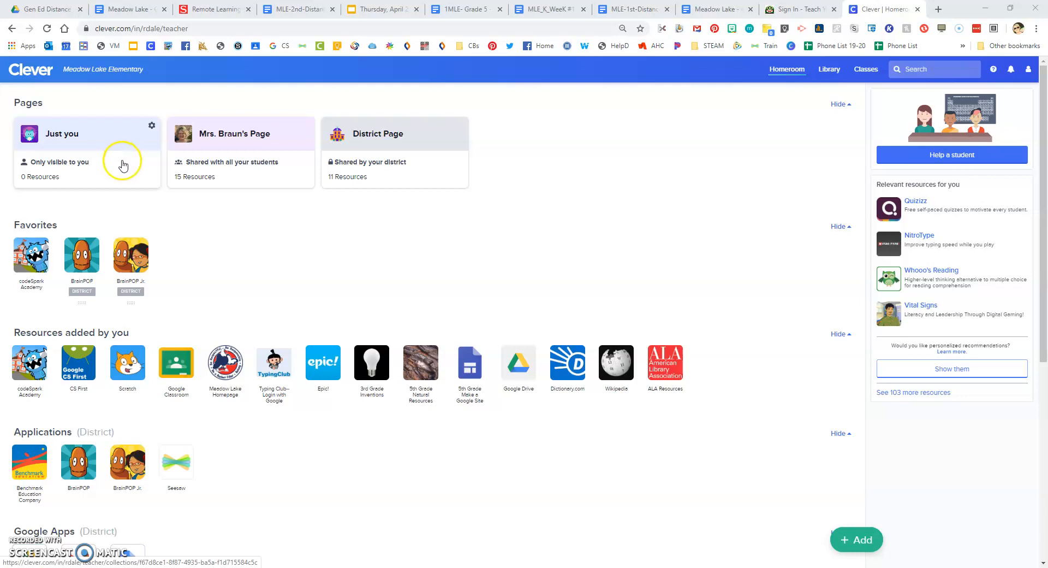
{"action": "left_click", "coordinate": [247, 145]}
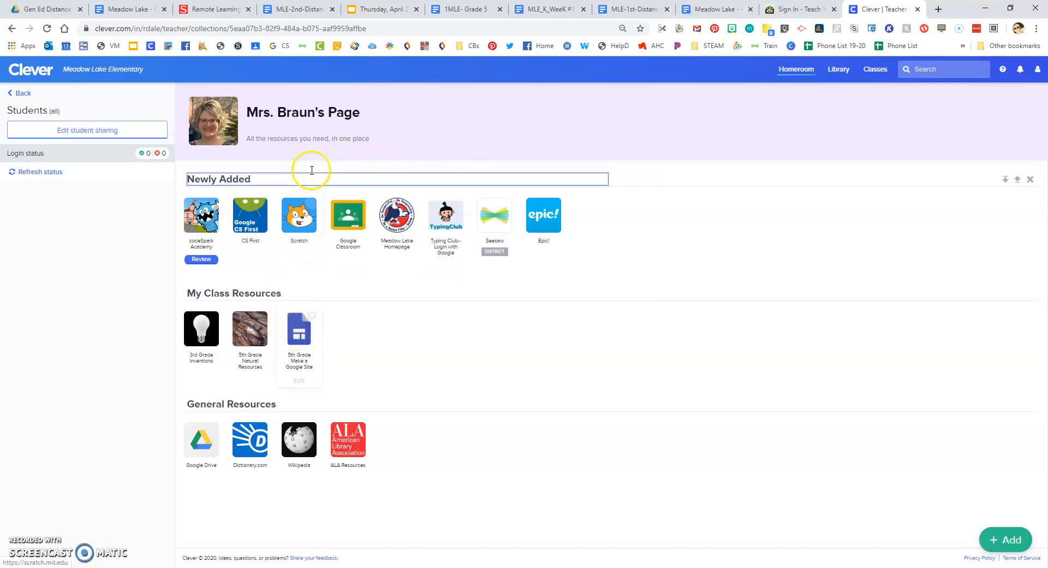
Open the page title for editing, and open the page's icon and header color settings and save them as they are.
{"action": "left_click", "coordinate": [250, 112]}
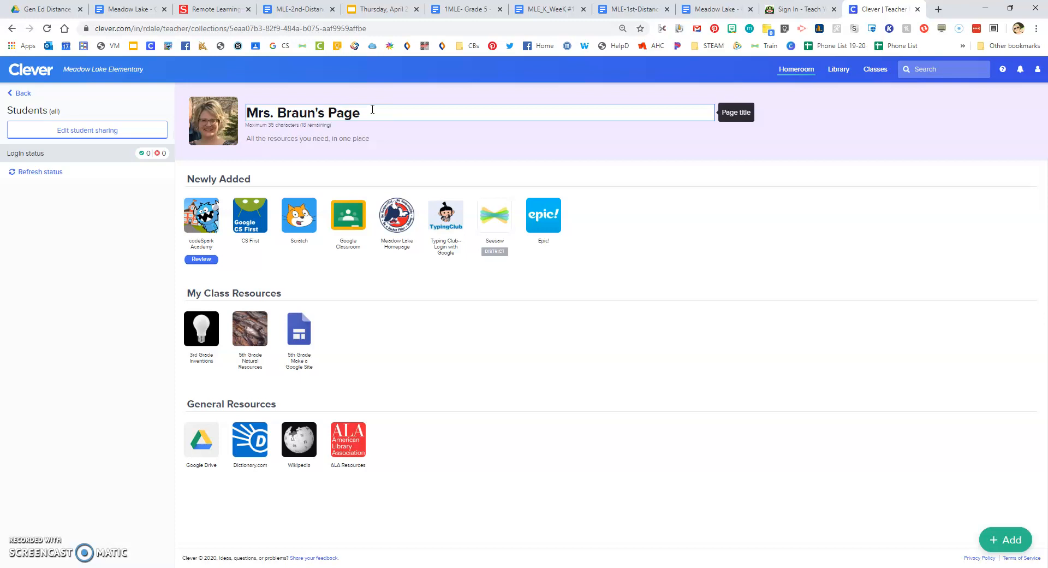
{"action": "left_click", "coordinate": [373, 111]}
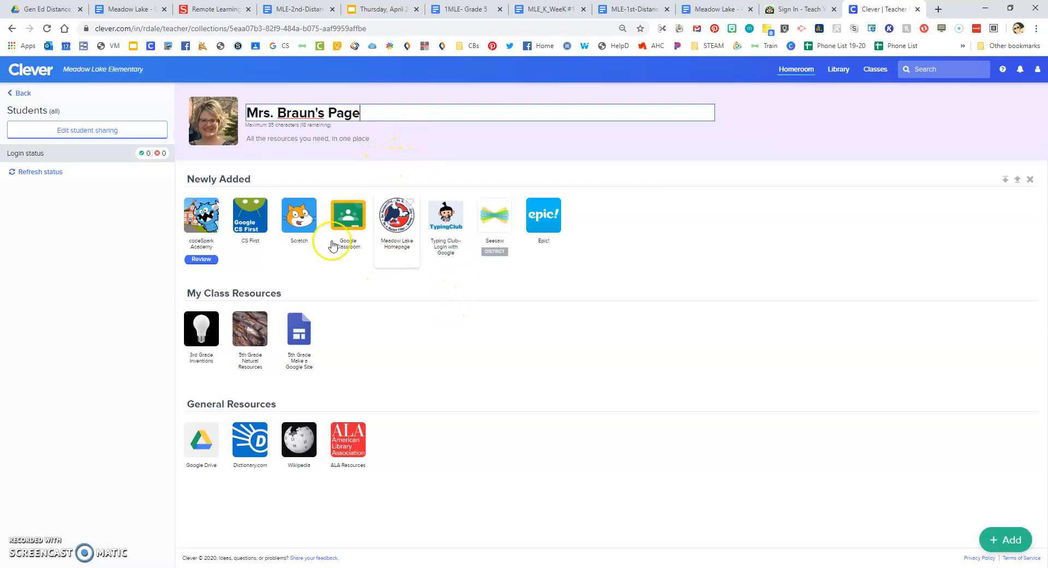
{"action": "left_click", "coordinate": [219, 126]}
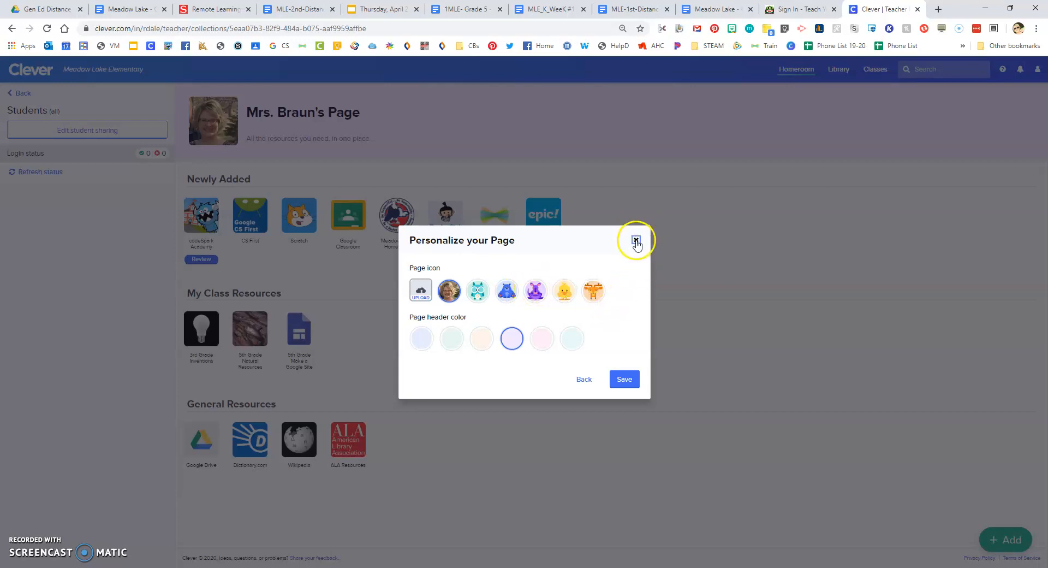
{"action": "left_click", "coordinate": [622, 378]}
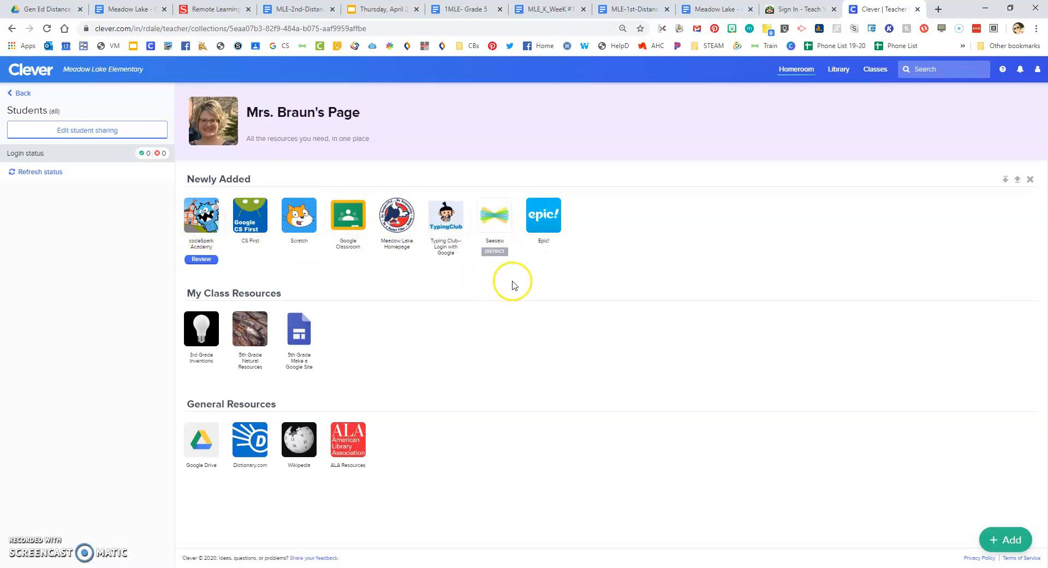
Start a new link on the page and copy the web address of the Teach Your Monster to Read player login page.
{"action": "left_click", "coordinate": [1008, 540]}
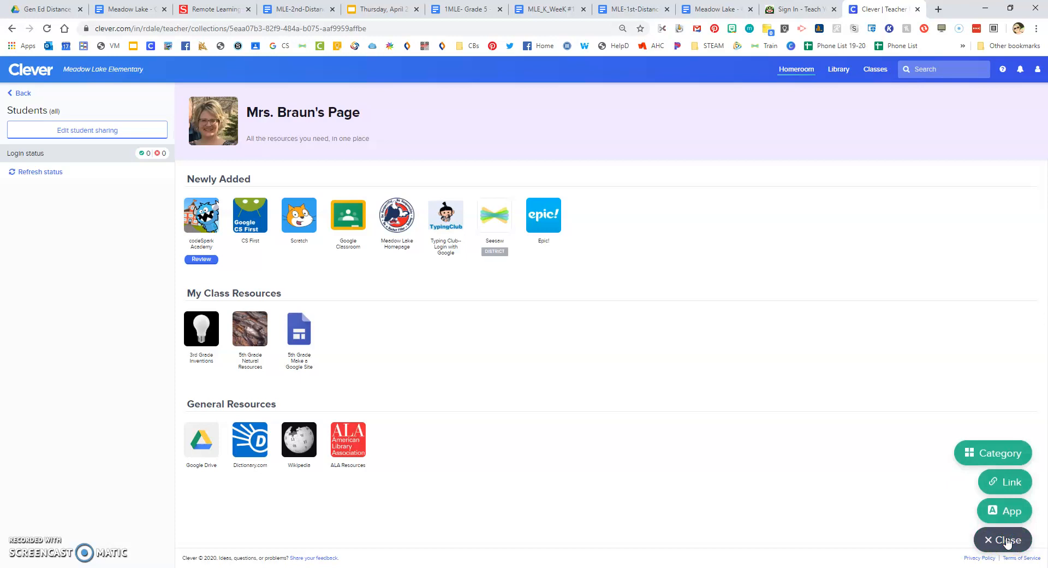
{"action": "left_click", "coordinate": [1013, 483]}
{"action": "left_click", "coordinate": [1013, 483]}
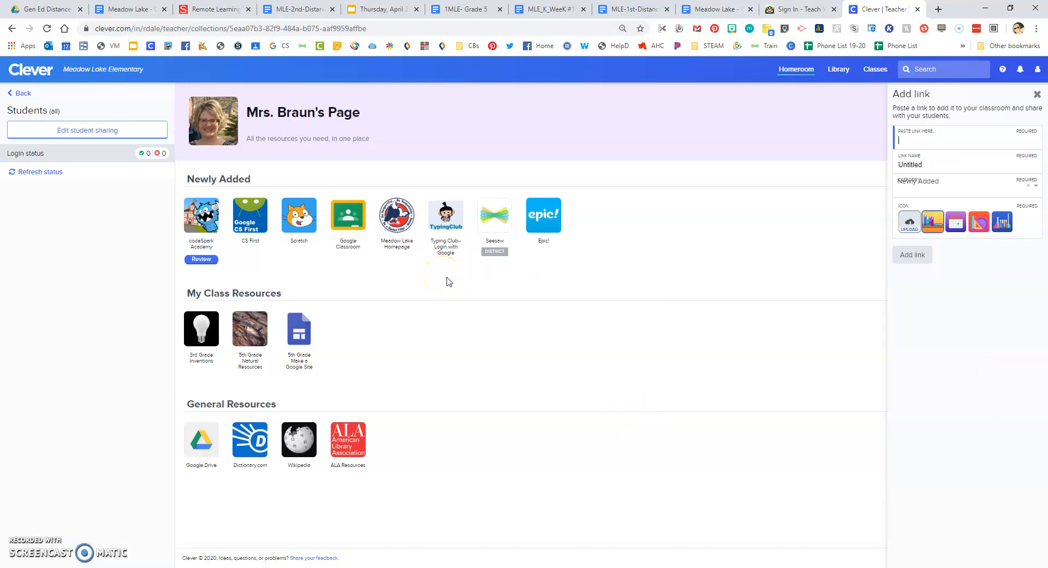
{"action": "left_click", "coordinate": [797, 11]}
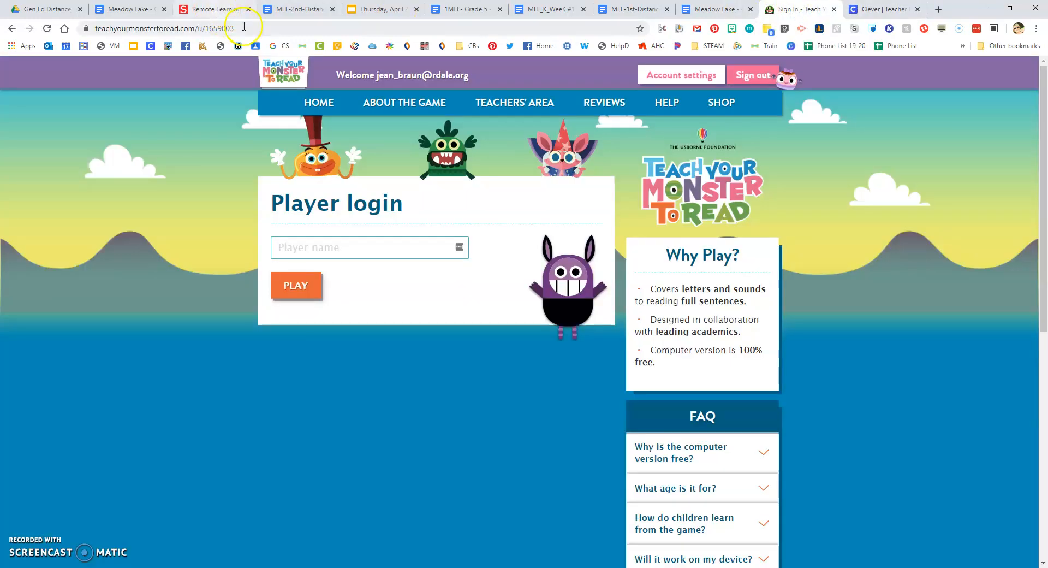
{"action": "left_click_drag", "start_coordinate": [245, 28], "coordinate": [91, 29]}
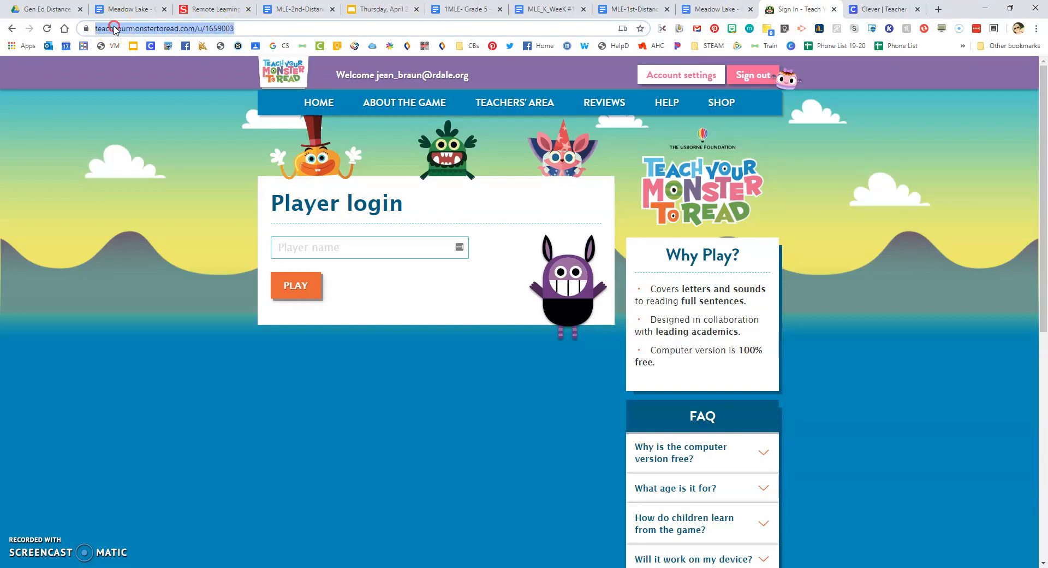
{"action": "right_click", "coordinate": [113, 26]}
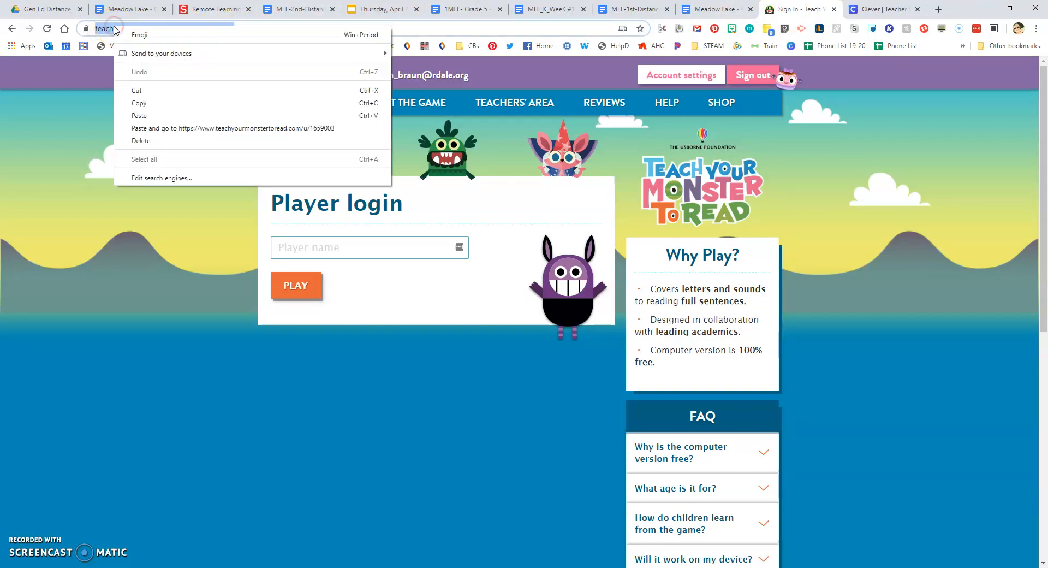
{"action": "left_click", "coordinate": [143, 103]}
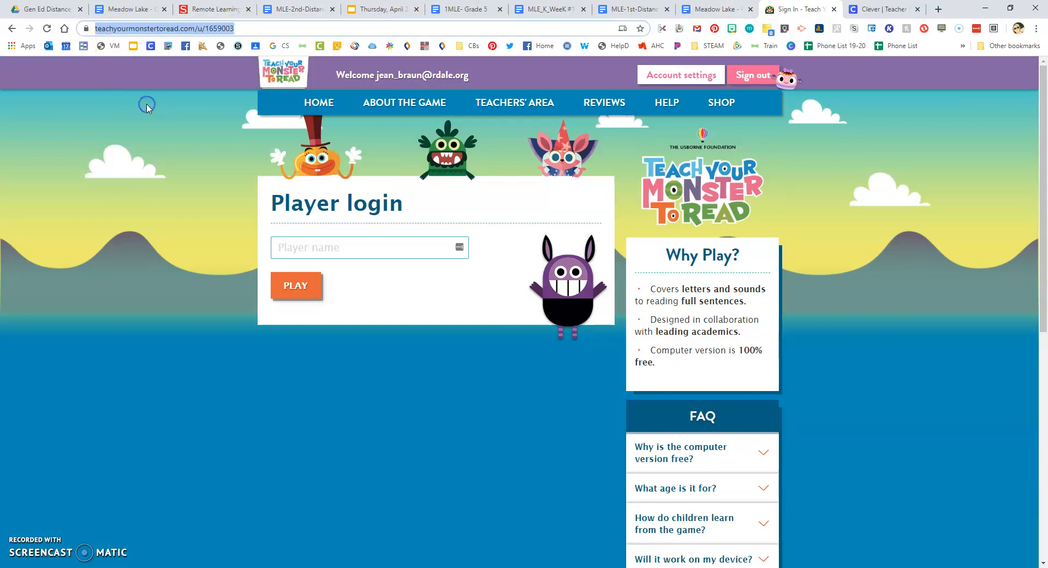
Paste the copied address into the new link in Clever and name the link Teach Your Monster to Read.
{"action": "left_click", "coordinate": [898, 11]}
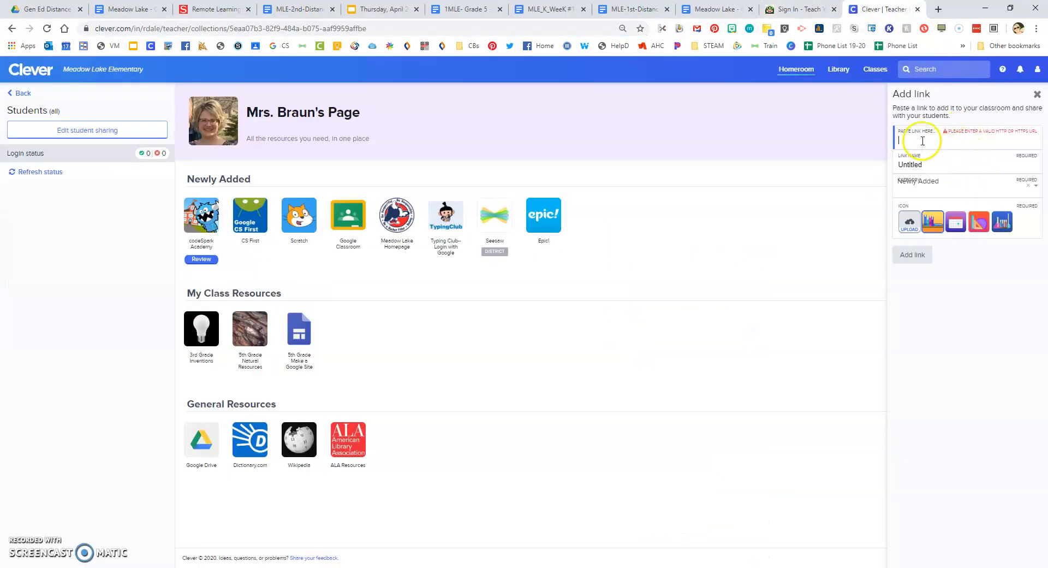
{"action": "right_click", "coordinate": [903, 141]}
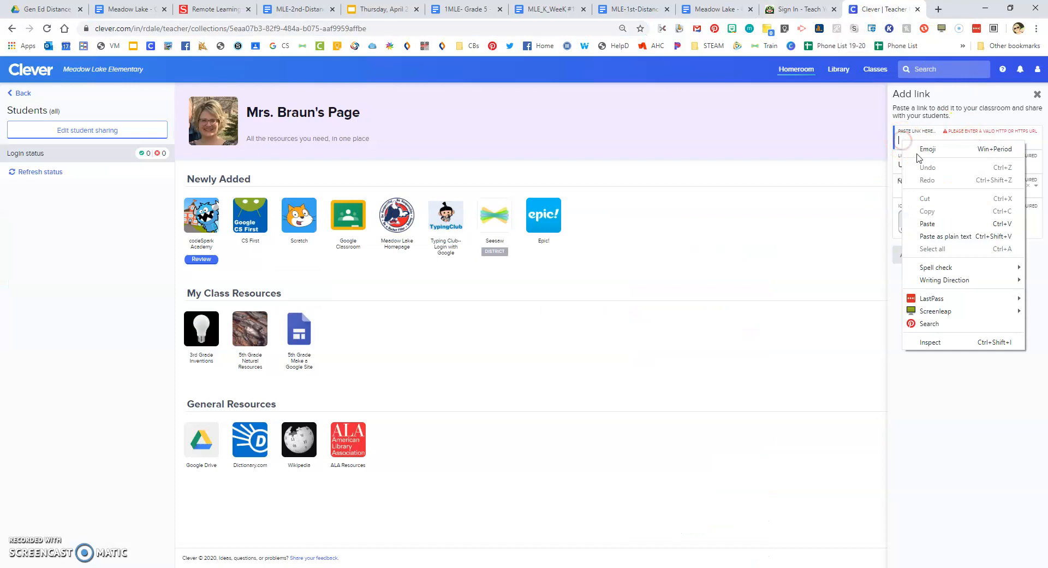
{"action": "left_click", "coordinate": [928, 223]}
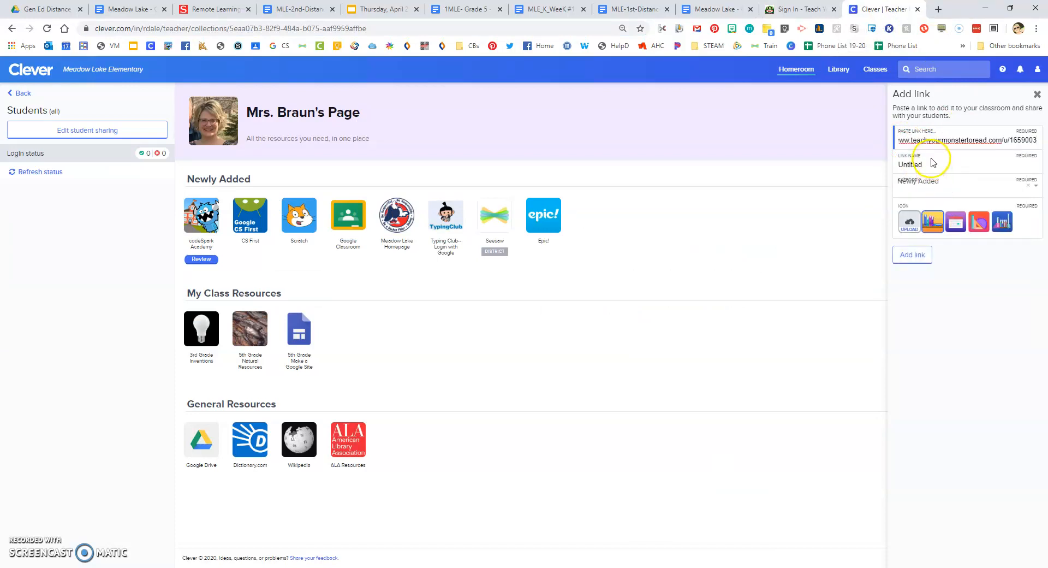
{"action": "double_click", "coordinate": [926, 164]}
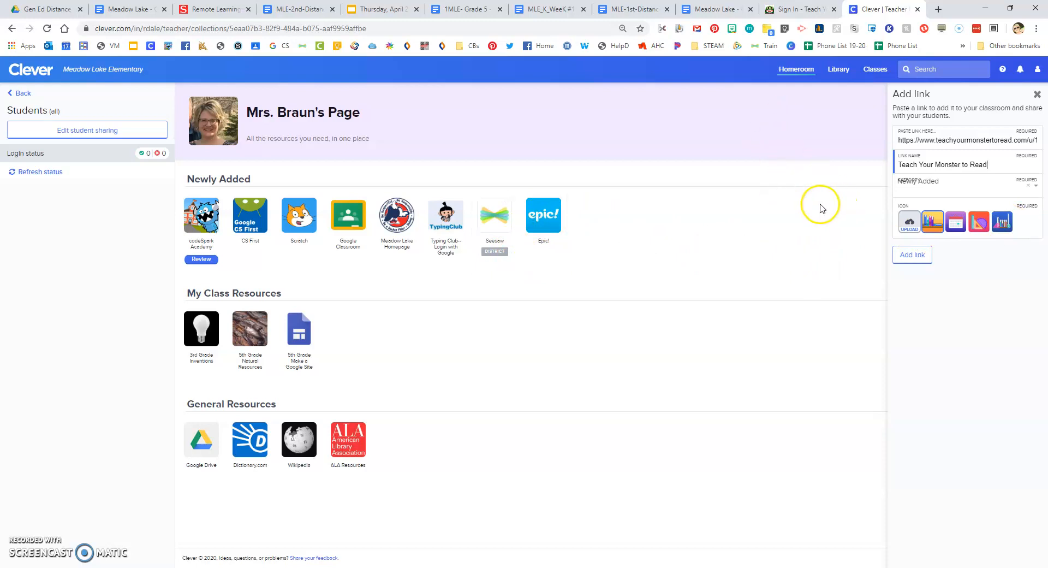
Search Google Images in a new browser tab for "Teach your monster to read icon".
{"action": "left_click", "coordinate": [939, 9]}
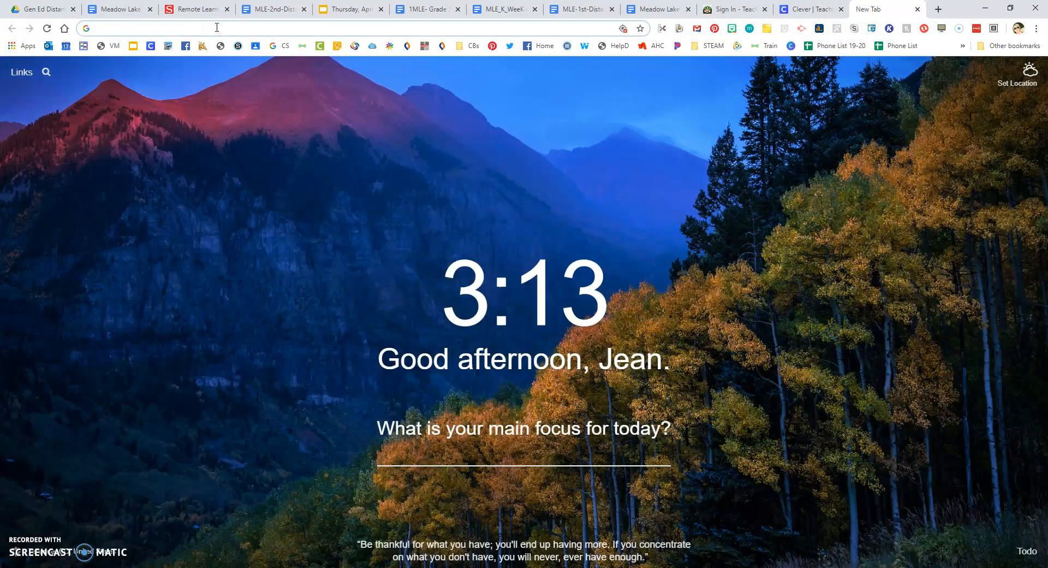
{"action": "type", "text": "Teach"}
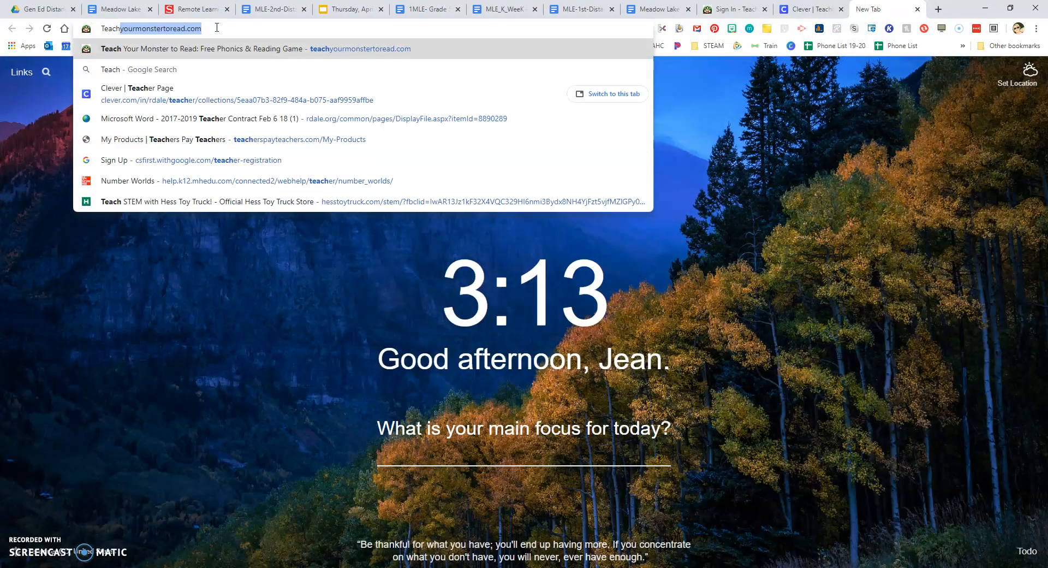
{"action": "type", "text": " your monster "}
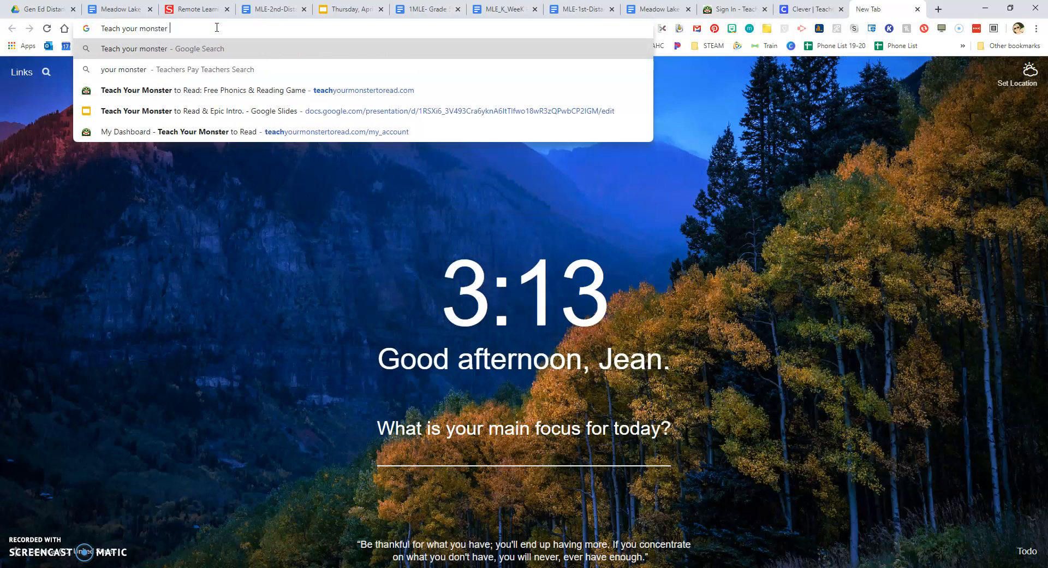
{"action": "type", "text": "to read icon"}
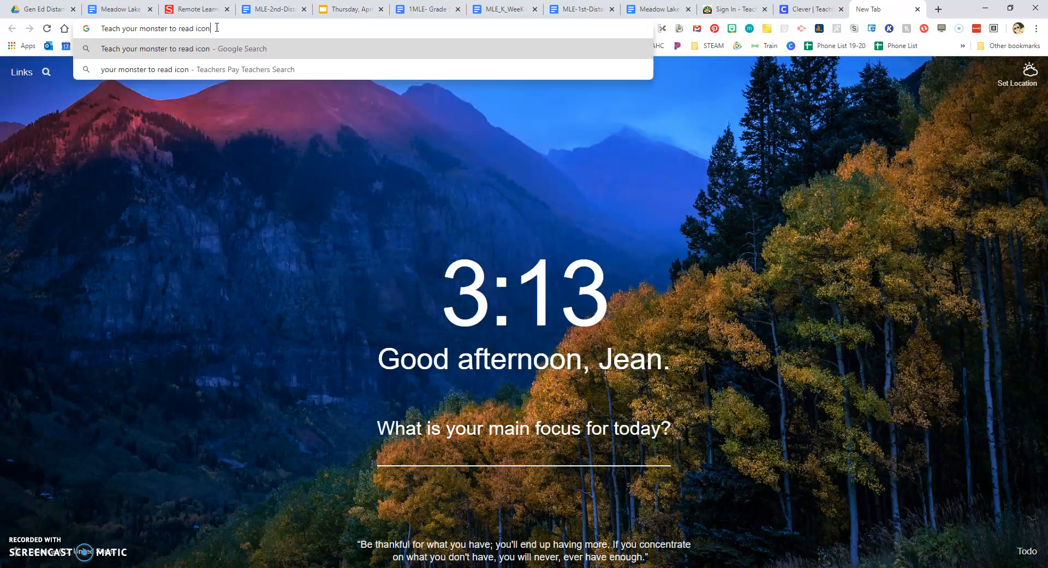
{"action": "key", "text": "Return"}
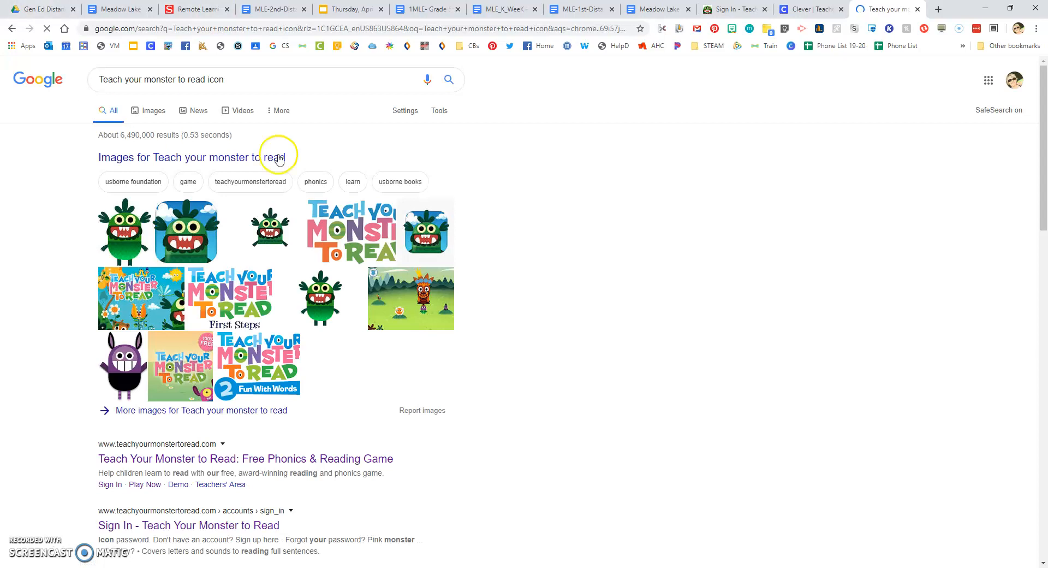
{"action": "left_click", "coordinate": [149, 113]}
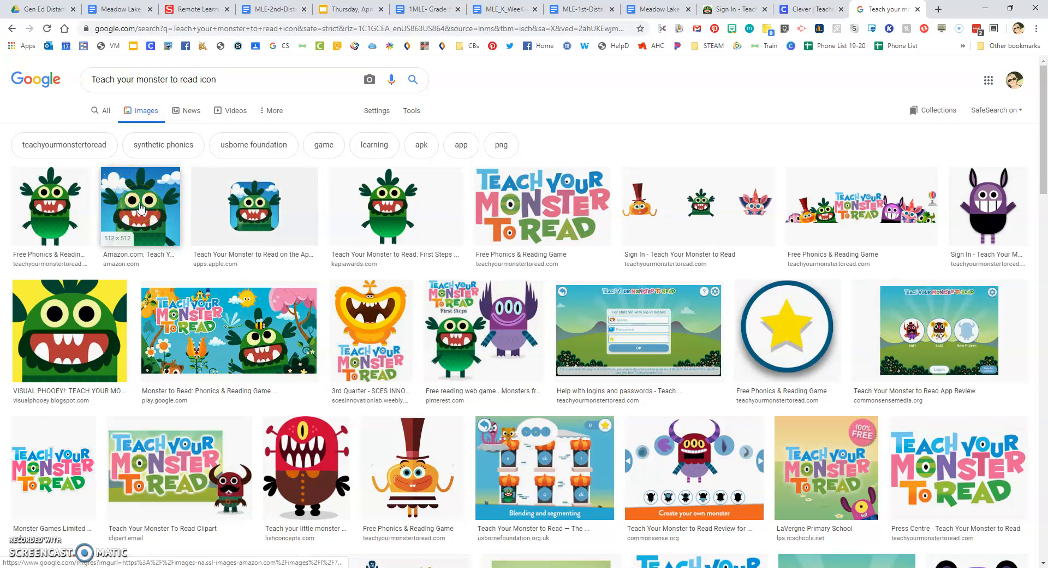
Save the square green monster image from the Amazon result to the Desktop as TYMTR.
{"action": "right_click", "coordinate": [139, 207]}
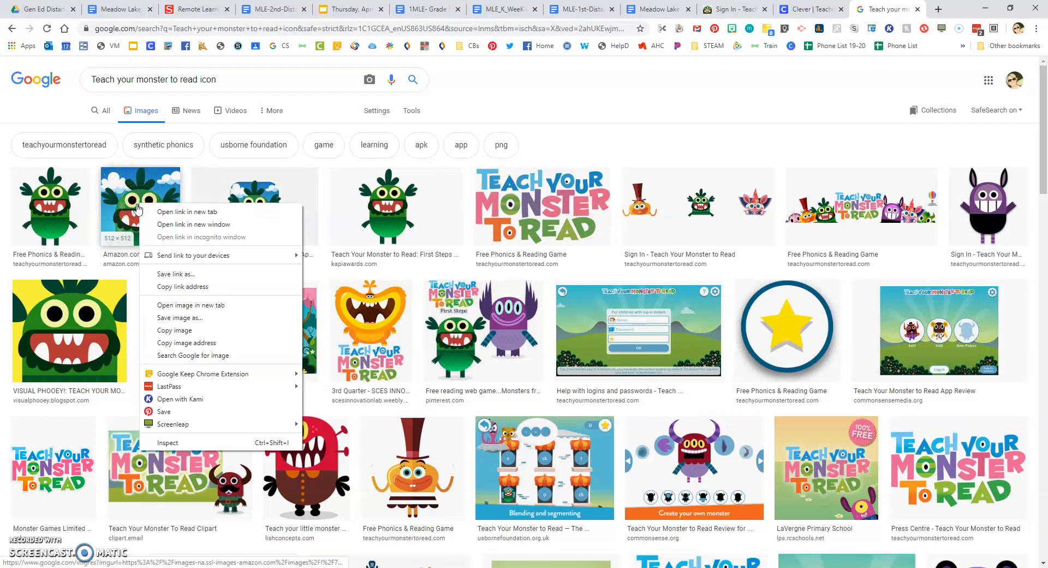
{"action": "left_click", "coordinate": [170, 318]}
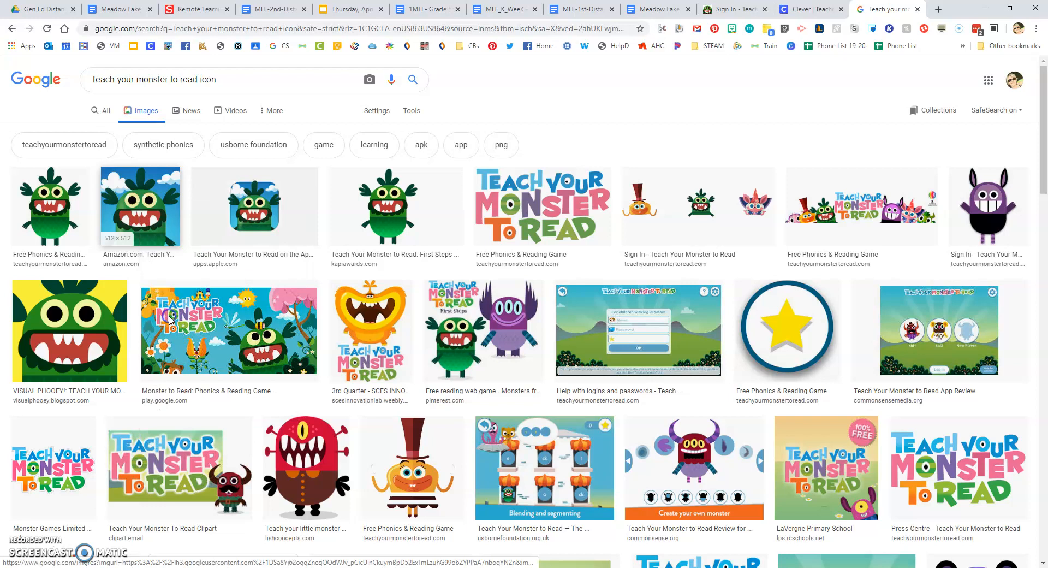
{"action": "left_click", "coordinate": [84, 240]}
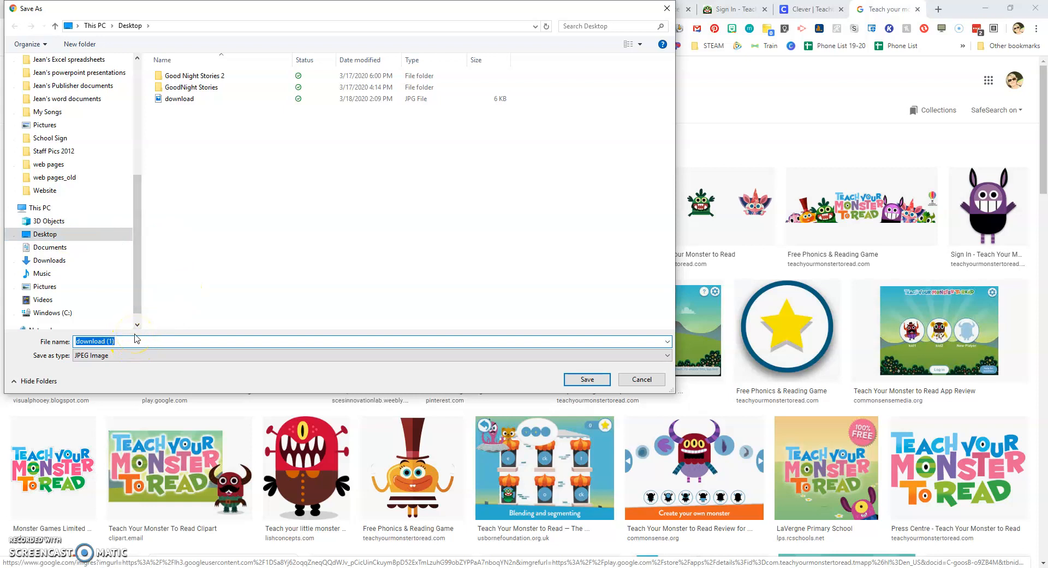
{"action": "type", "text": "TYMTR"}
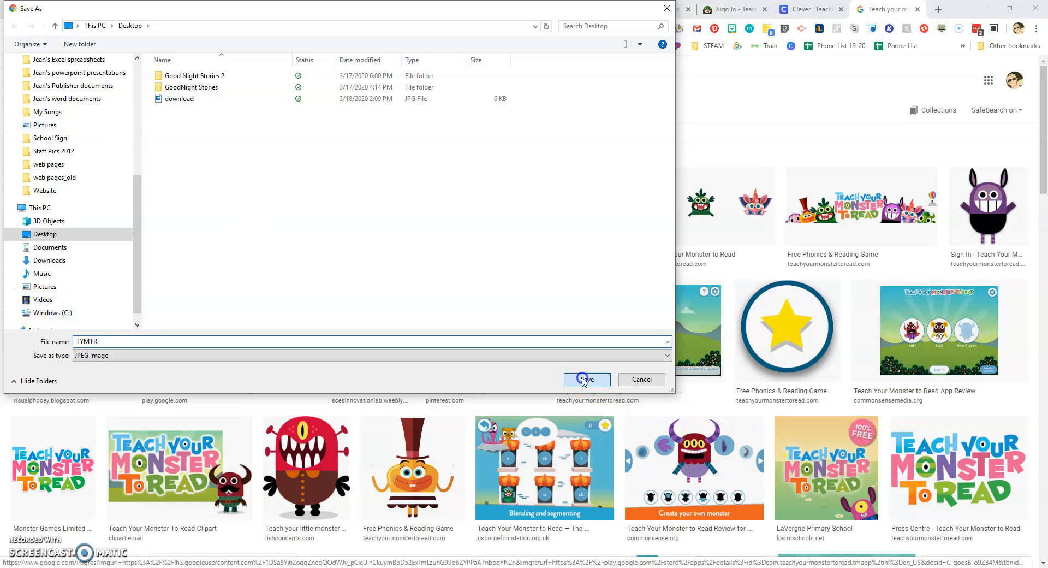
{"action": "left_click", "coordinate": [584, 380]}
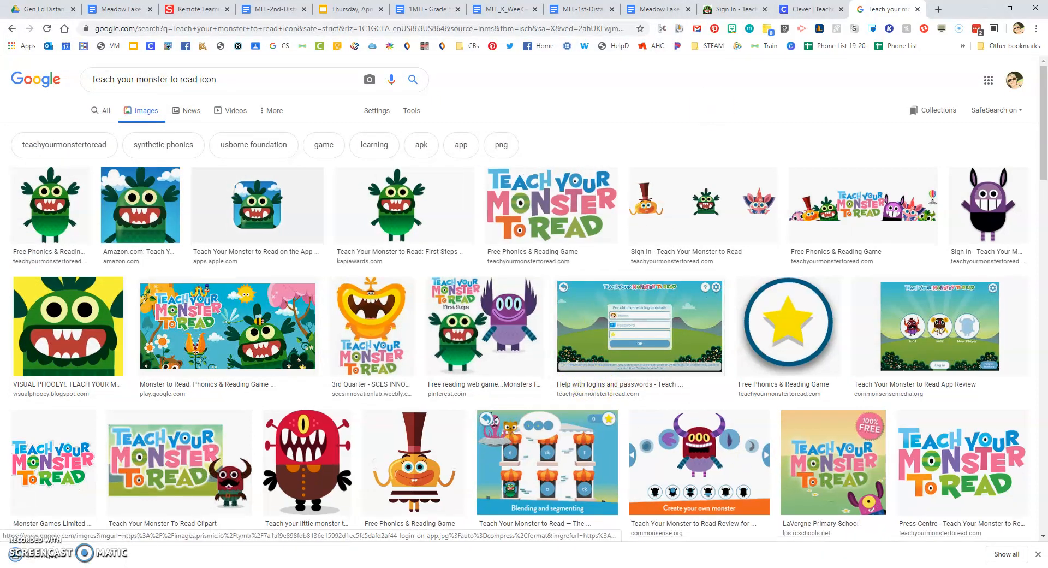
Return to Clever, upload TYMTR from the Desktop as the link's icon, and add the link to the page.
{"action": "left_click", "coordinate": [819, 10]}
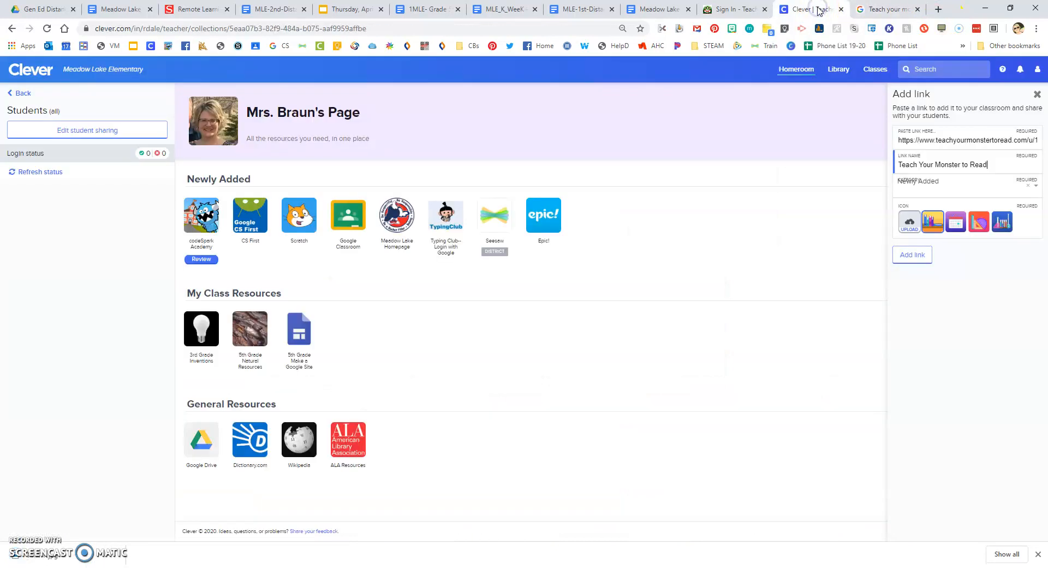
{"action": "left_click", "coordinate": [910, 222]}
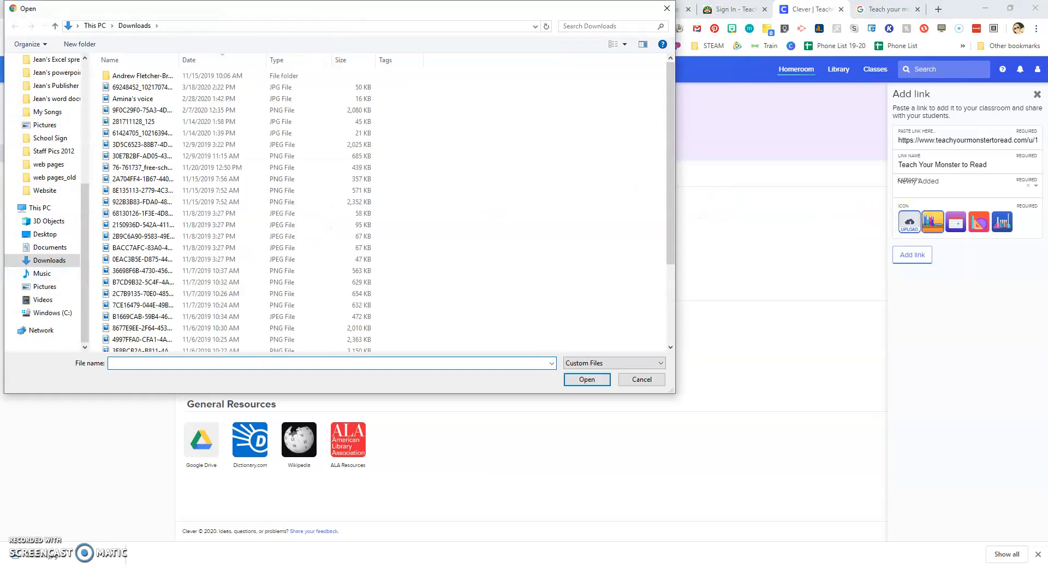
{"action": "left_click", "coordinate": [56, 235]}
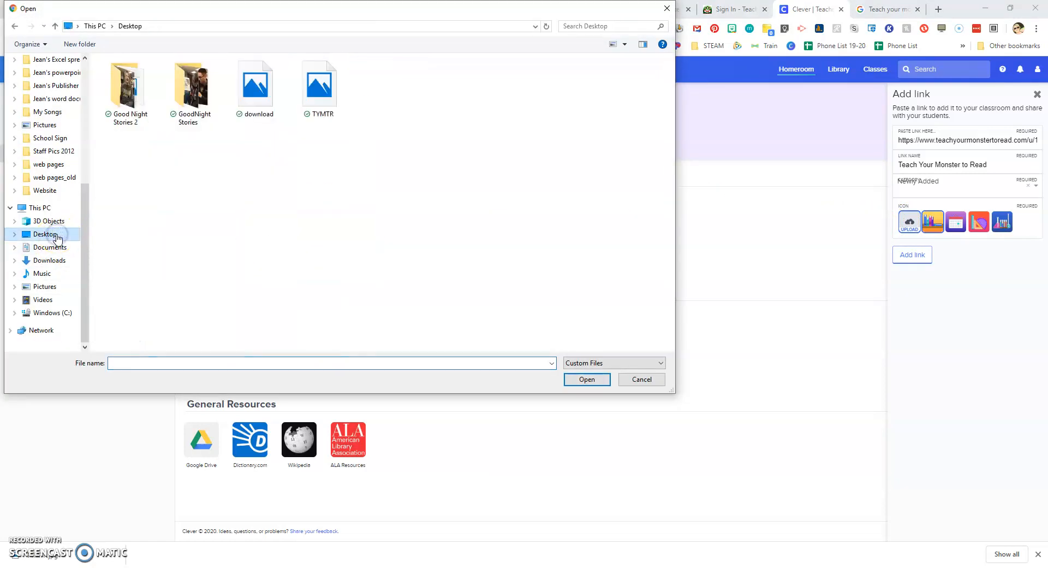
{"action": "double_click", "coordinate": [322, 89]}
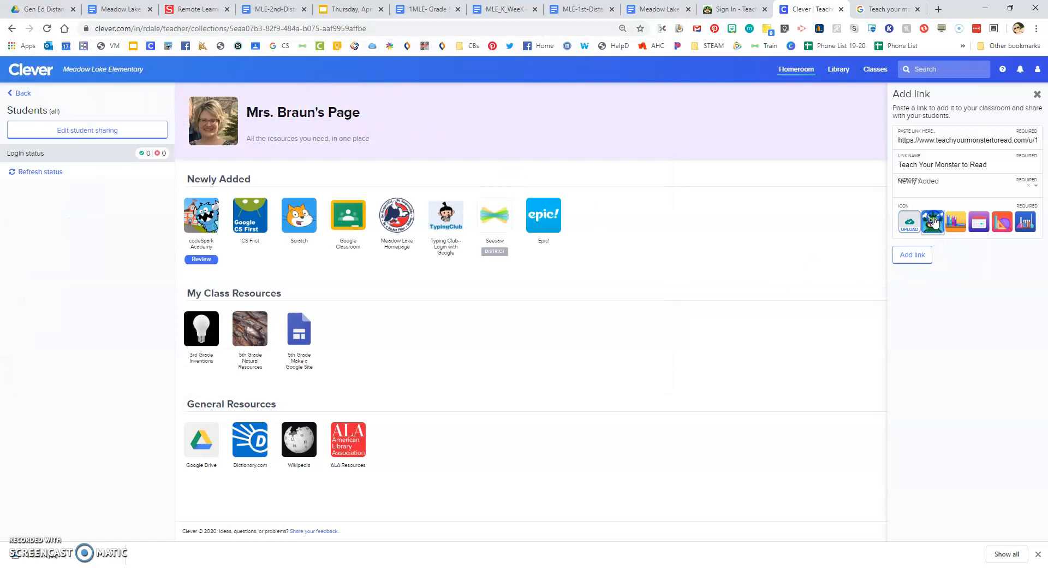
{"action": "left_click", "coordinate": [916, 253]}
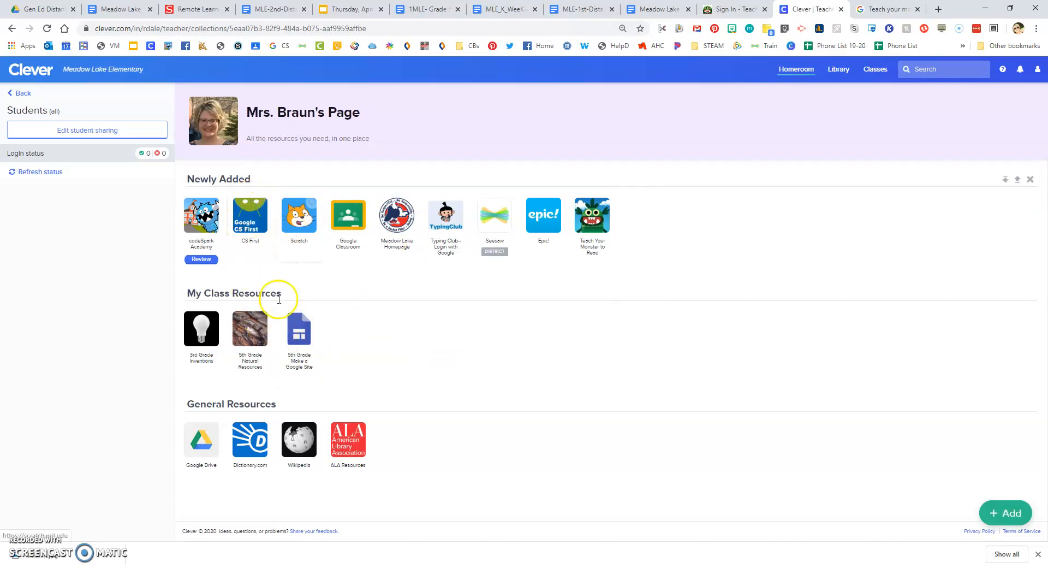
Create a new category on the teacher page and name it Math Links.
{"action": "left_click", "coordinate": [1011, 514]}
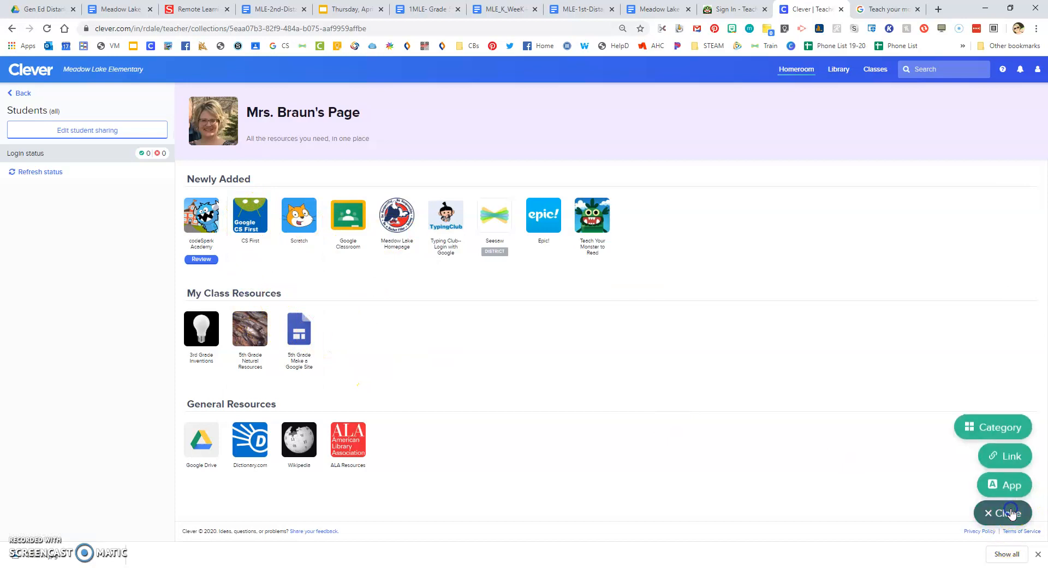
{"action": "left_click", "coordinate": [1002, 426]}
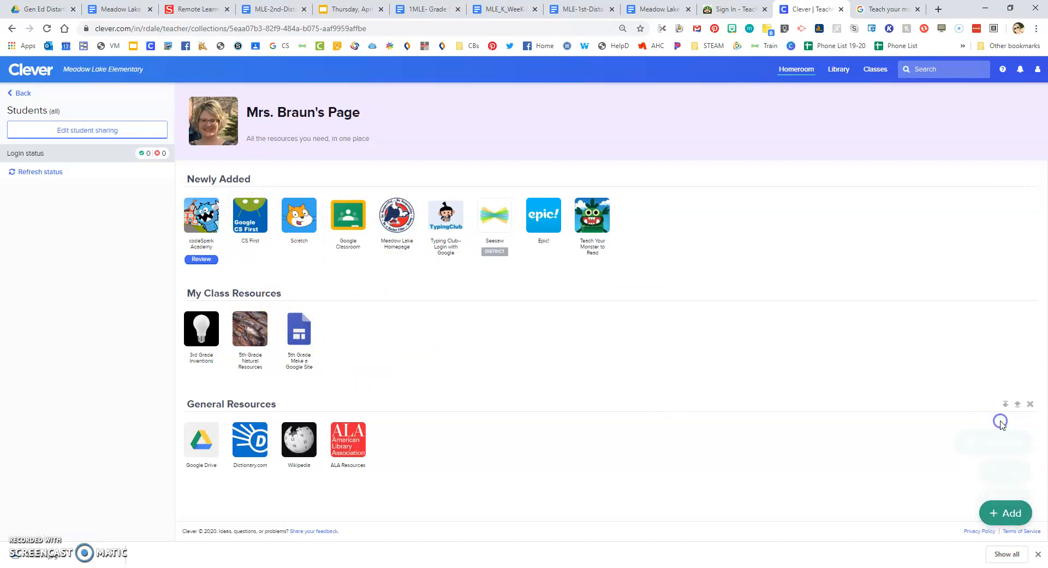
{"action": "left_click", "coordinate": [217, 178]}
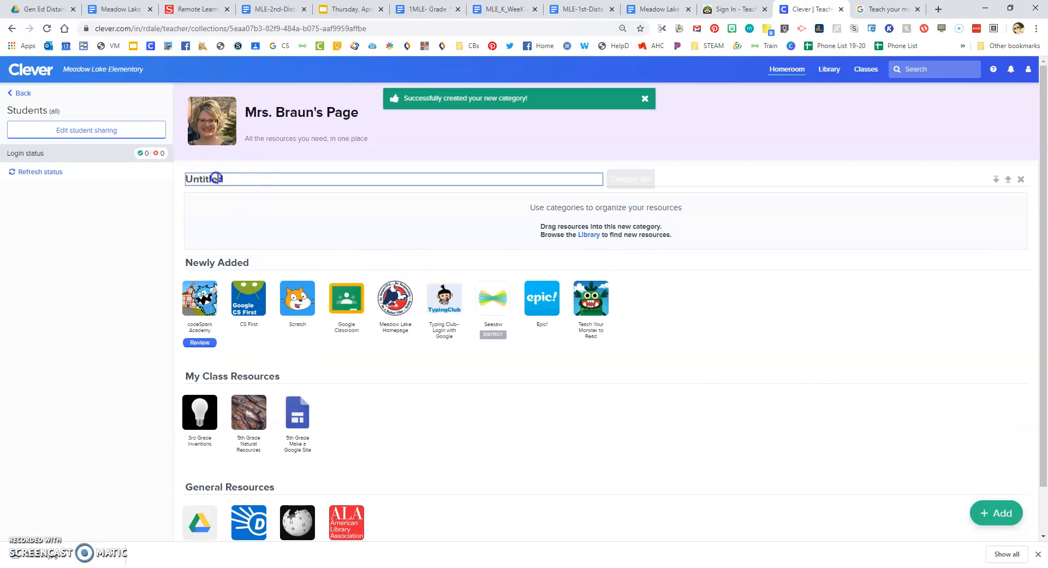
{"action": "left_click_drag", "start_coordinate": [241, 178], "coordinate": [159, 176]}
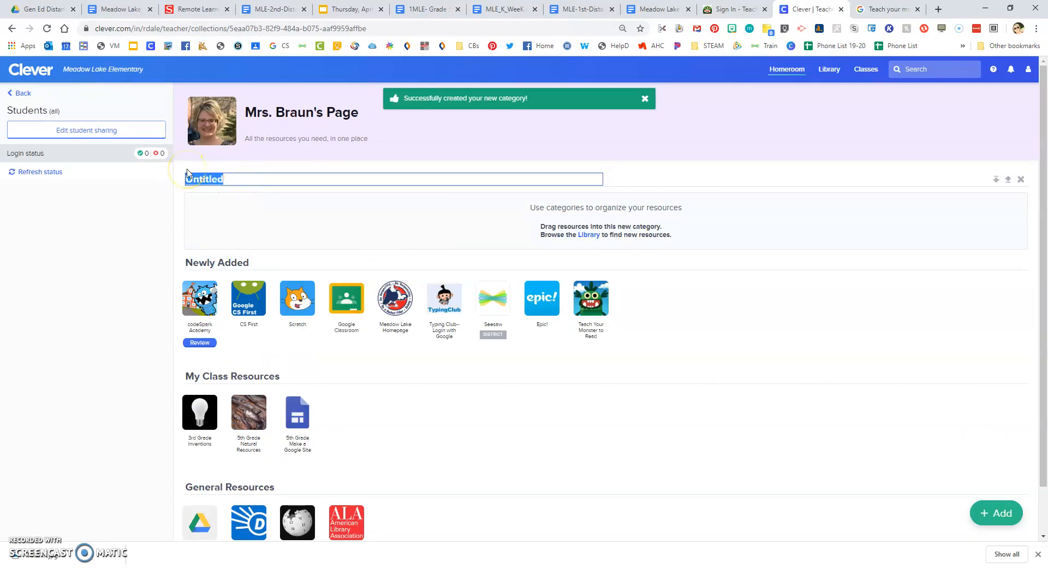
{"action": "type", "text": "Math AP"}
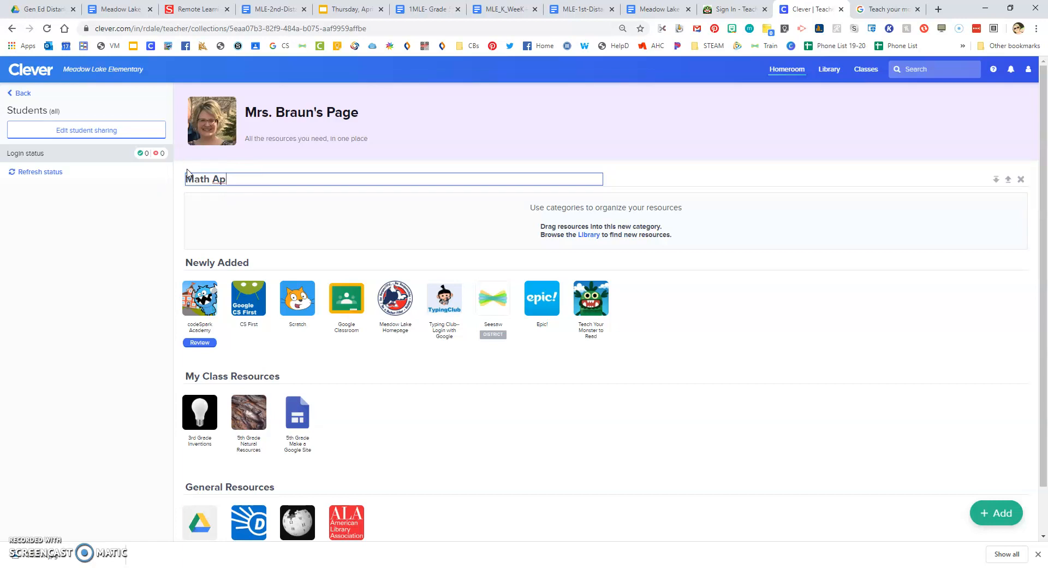
{"action": "key", "text": "Return"}
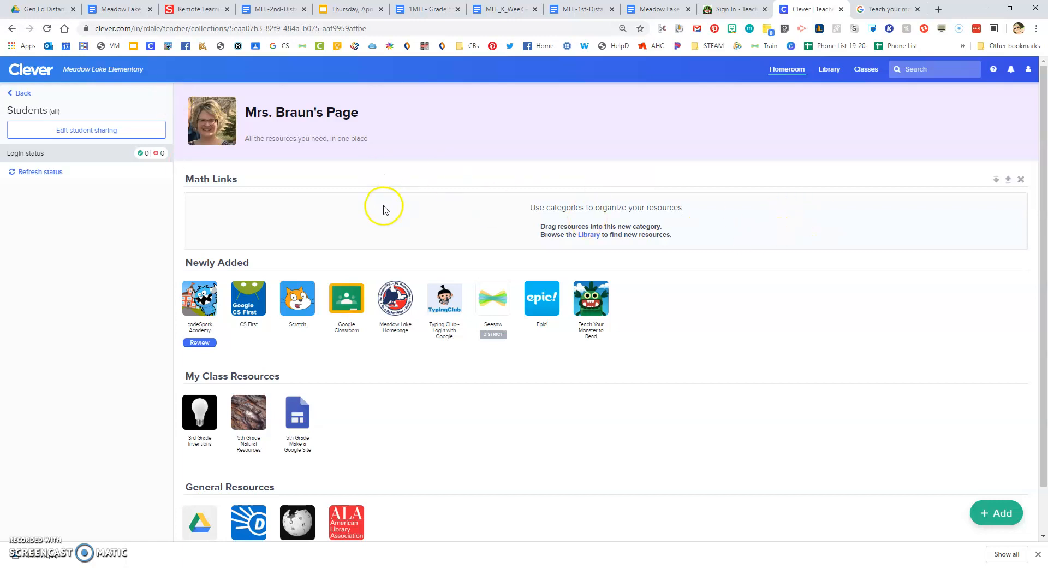
Start a new link with Math Links as its category, reopen the category choices, and leave the form without adding the link.
{"action": "left_click", "coordinate": [995, 514]}
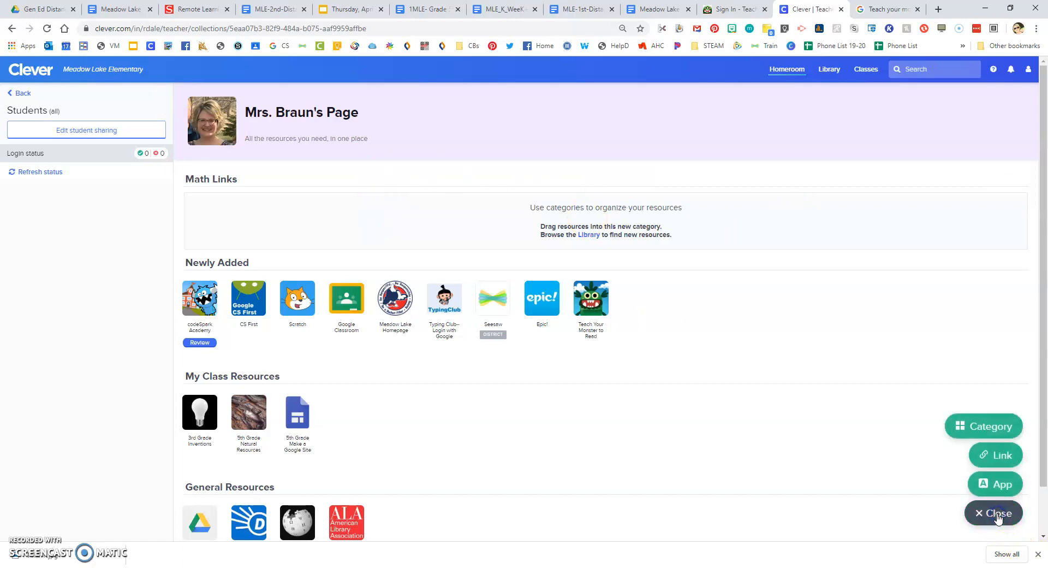
{"action": "left_click", "coordinate": [995, 457]}
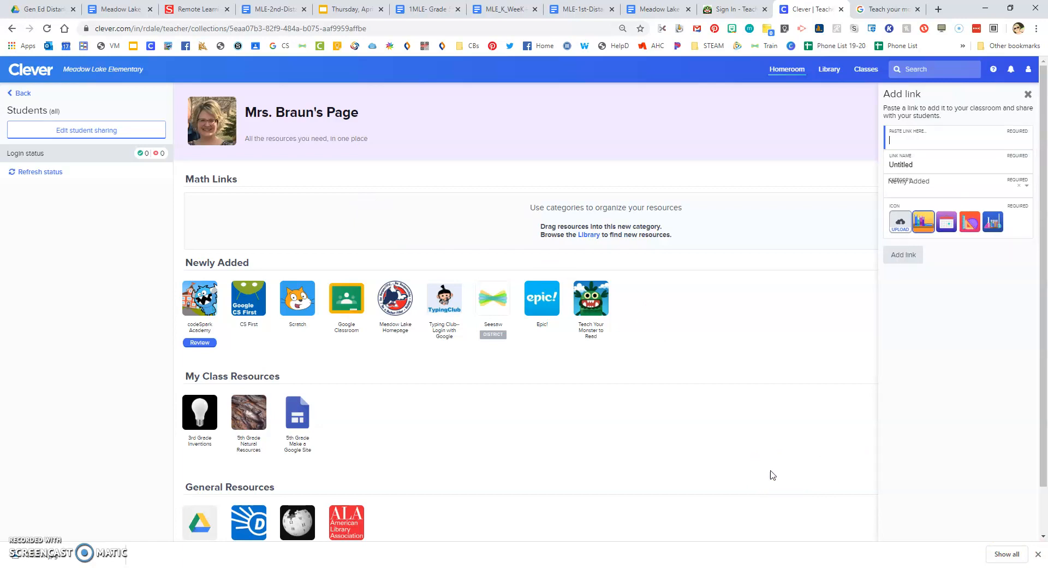
{"action": "left_click", "coordinate": [1025, 188]}
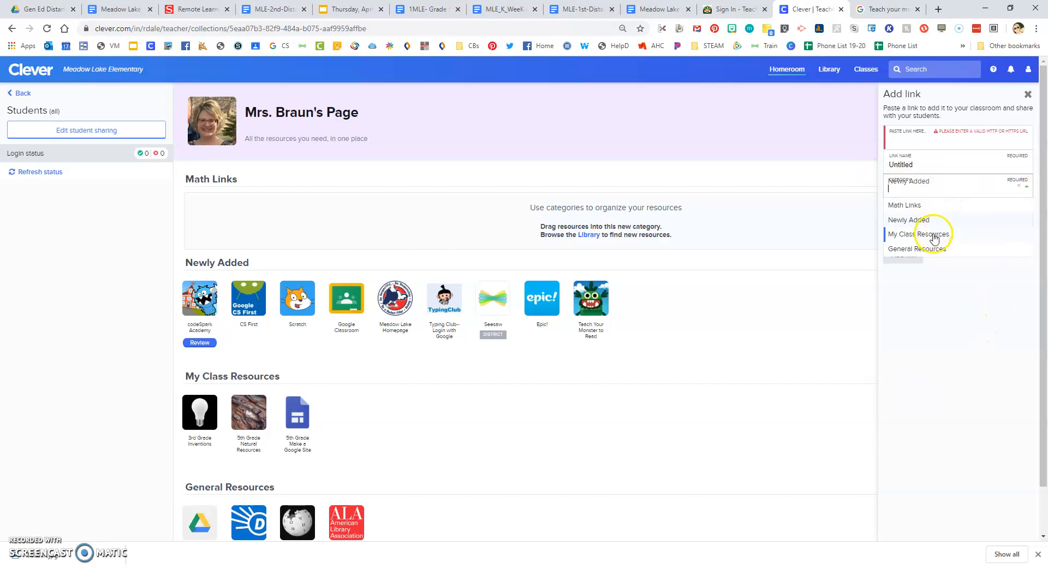
{"action": "scroll", "coordinate": [935, 245], "scroll_direction": "down", "scroll_amount": 1}
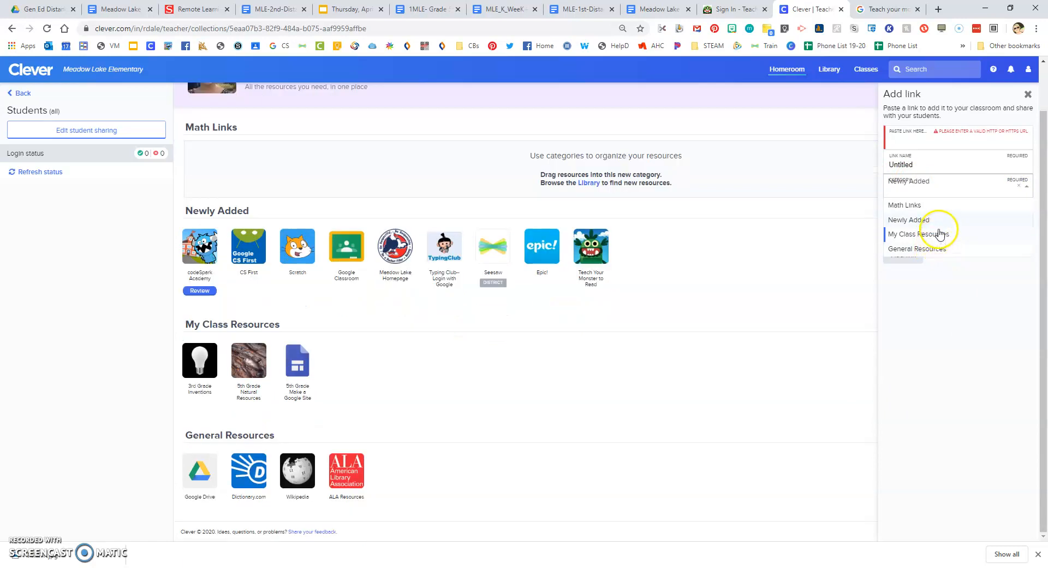
{"action": "left_click", "coordinate": [921, 206]}
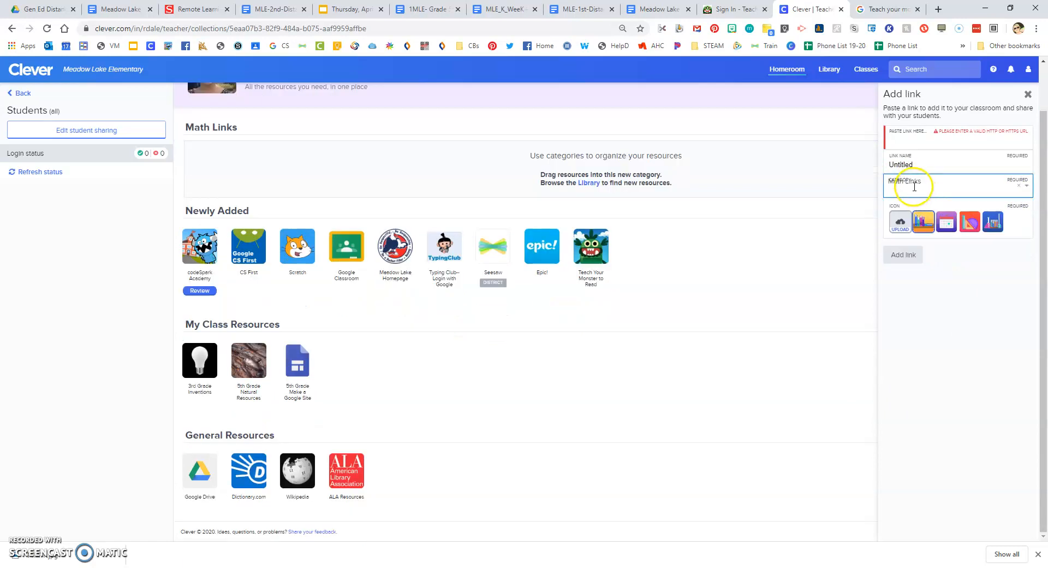
{"action": "left_click", "coordinate": [1027, 186]}
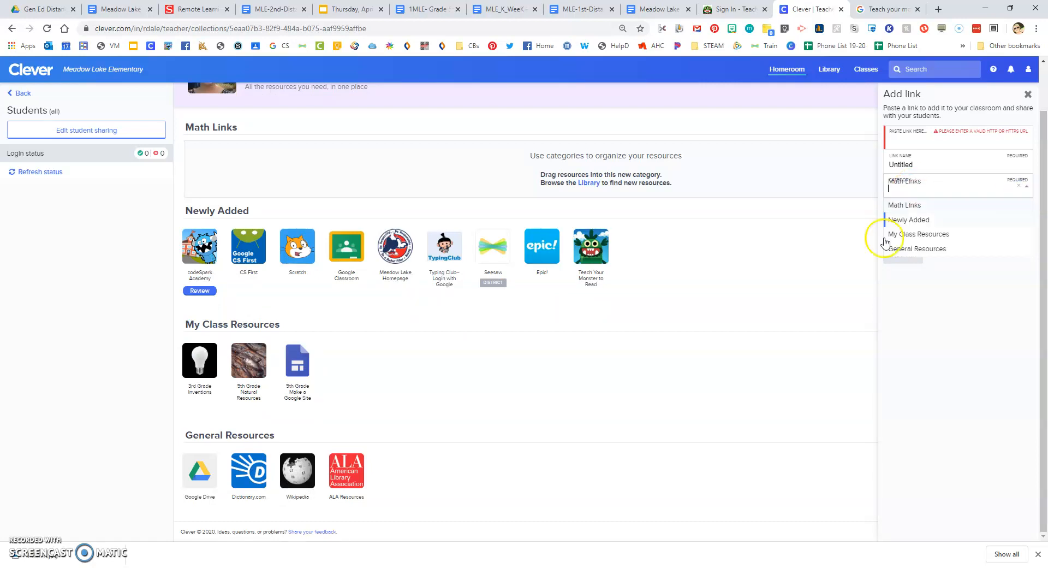
{"action": "left_click", "coordinate": [867, 241]}
Delete the empty Math Links category from the page and confirm the deletion.
{"action": "scroll", "coordinate": [534, 364], "scroll_direction": "up", "scroll_amount": 1}
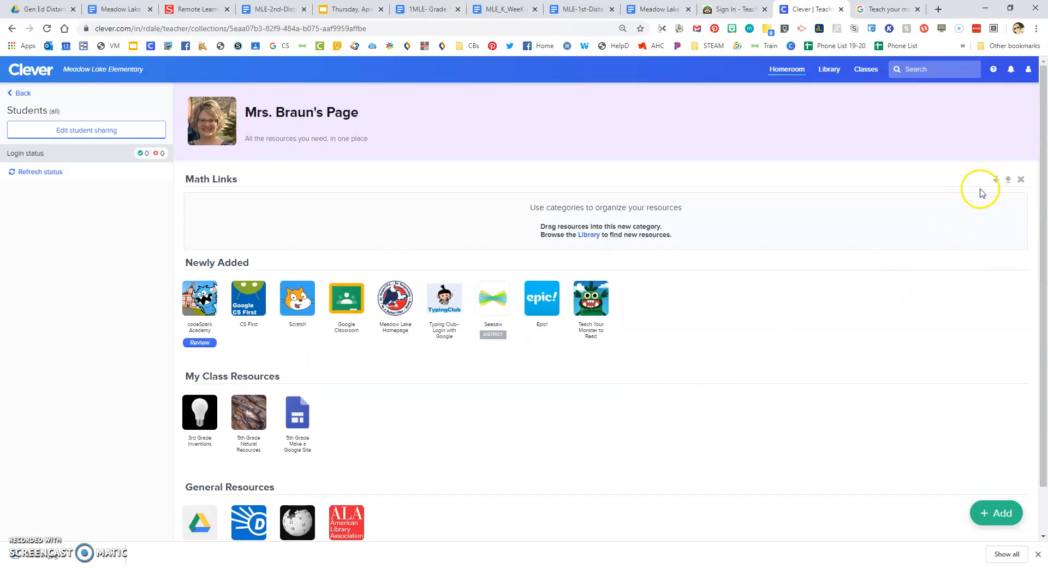
{"action": "left_click", "coordinate": [1022, 180]}
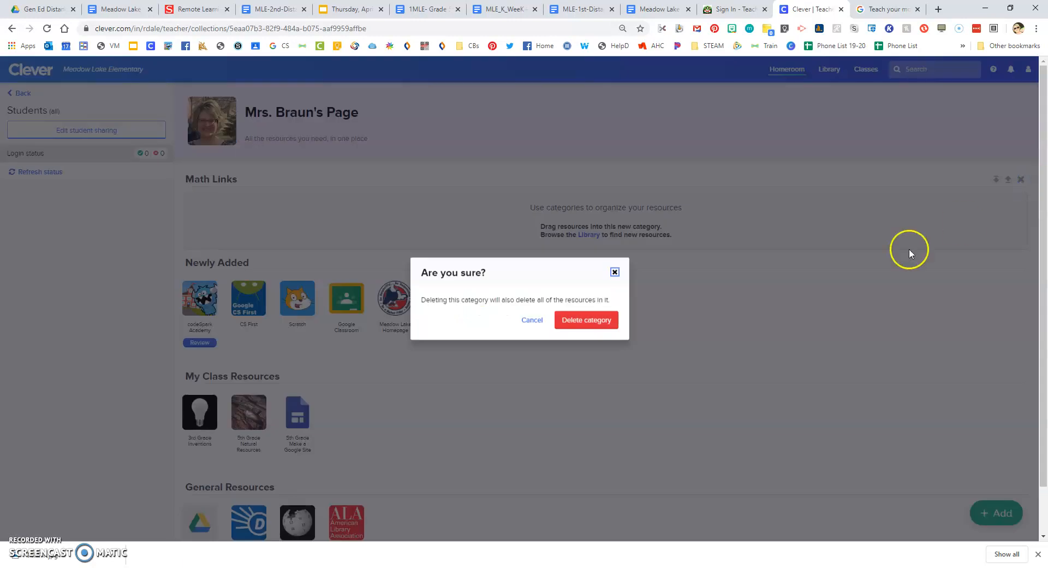
{"action": "left_click", "coordinate": [597, 321]}
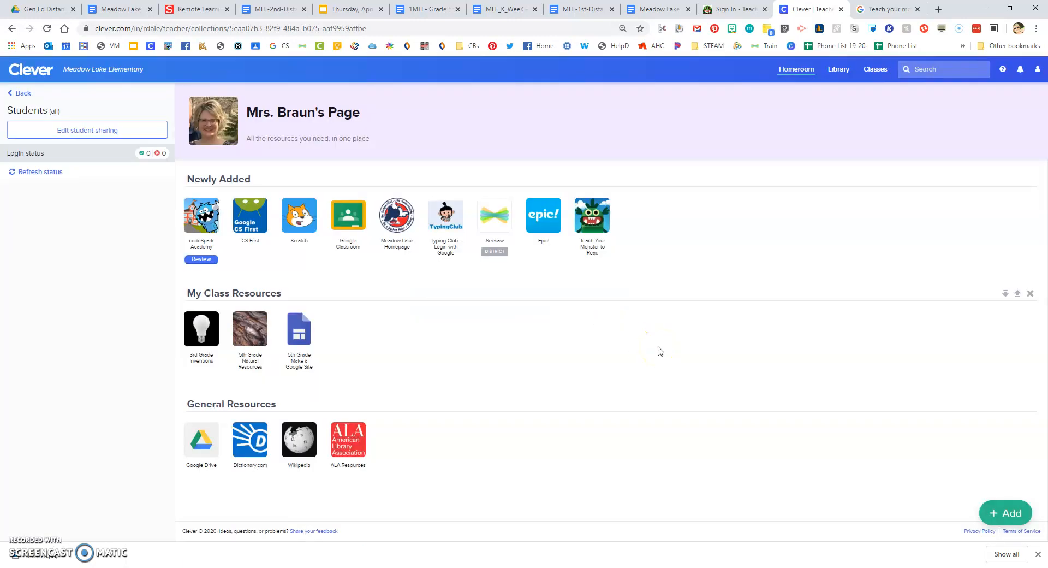